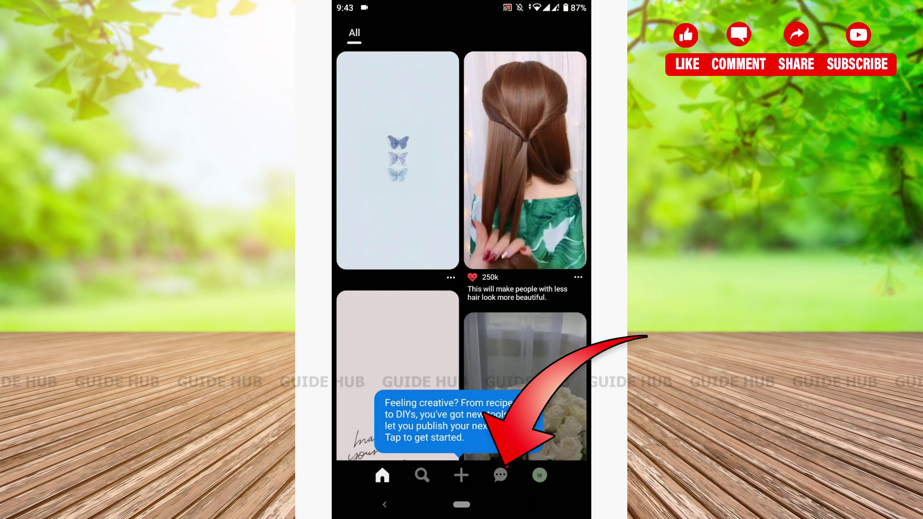
Open the Pinterest inbox and switch it to the Messages tab.
left_click(500, 475)
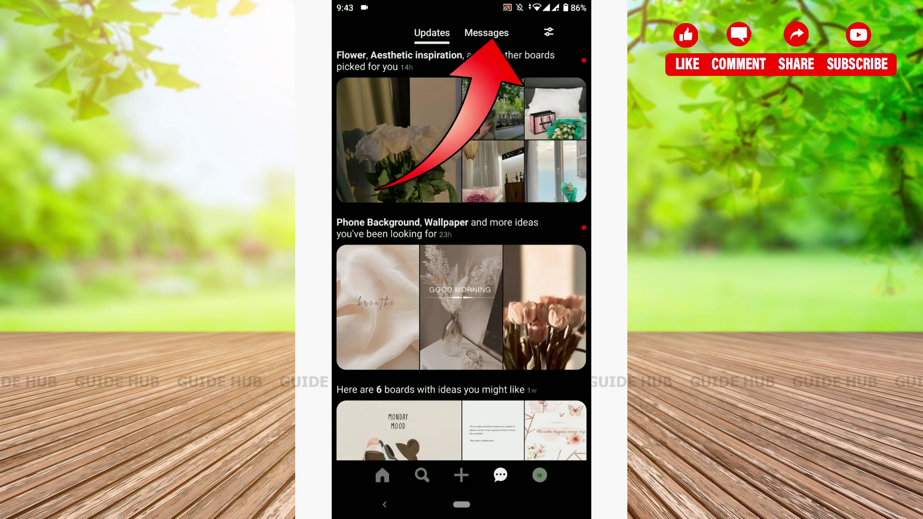
left_click(487, 33)
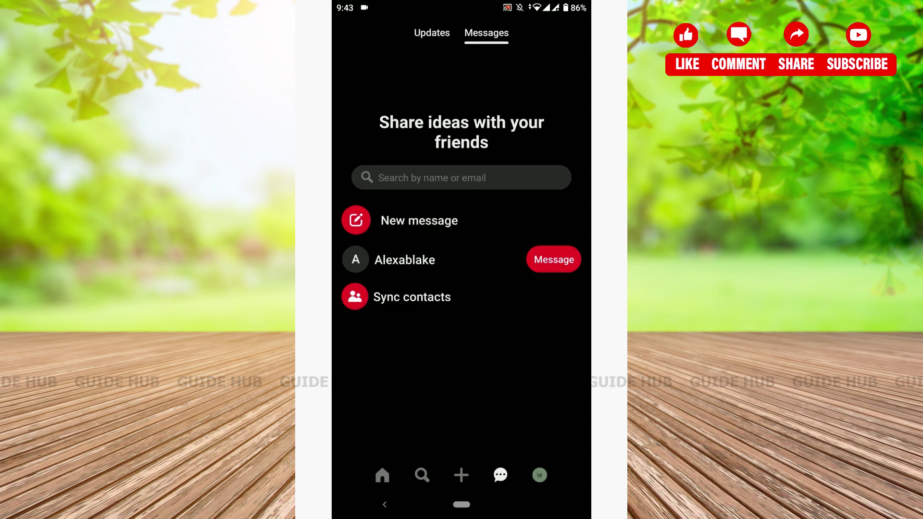
left_click(405, 260)
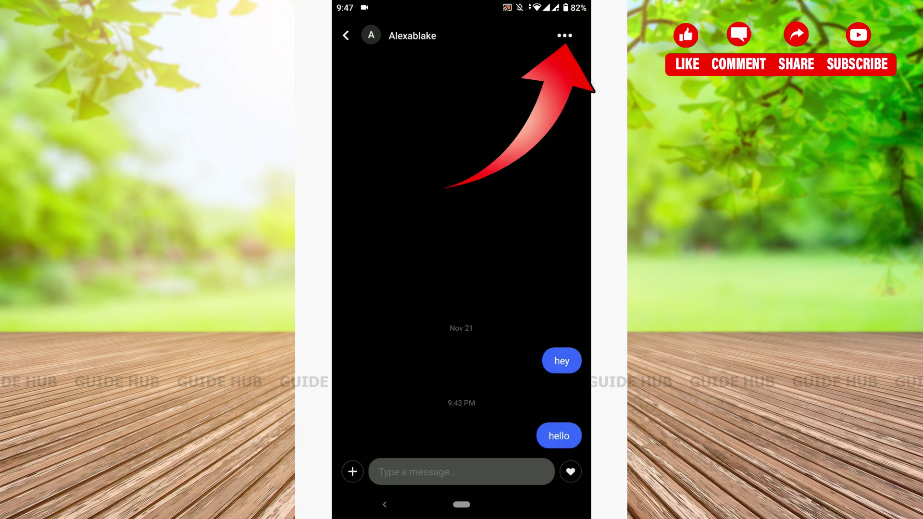
left_click(565, 35)
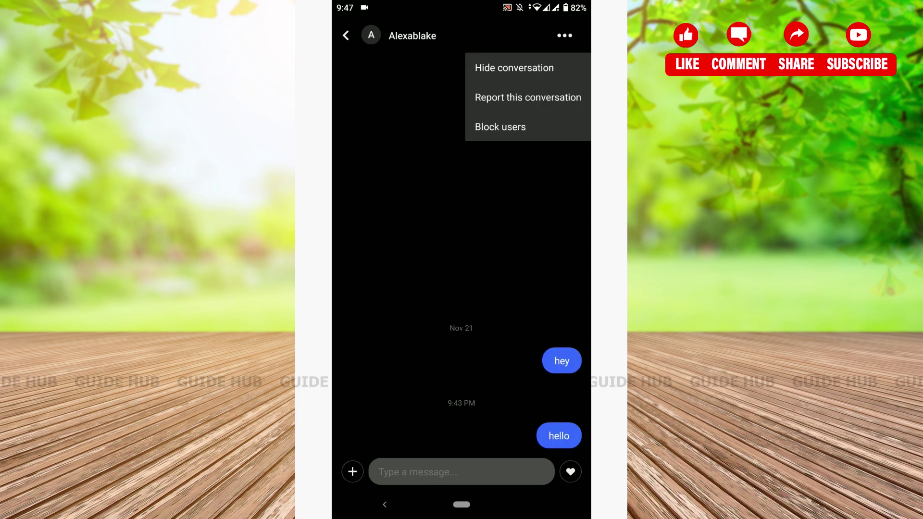
left_click(515, 68)
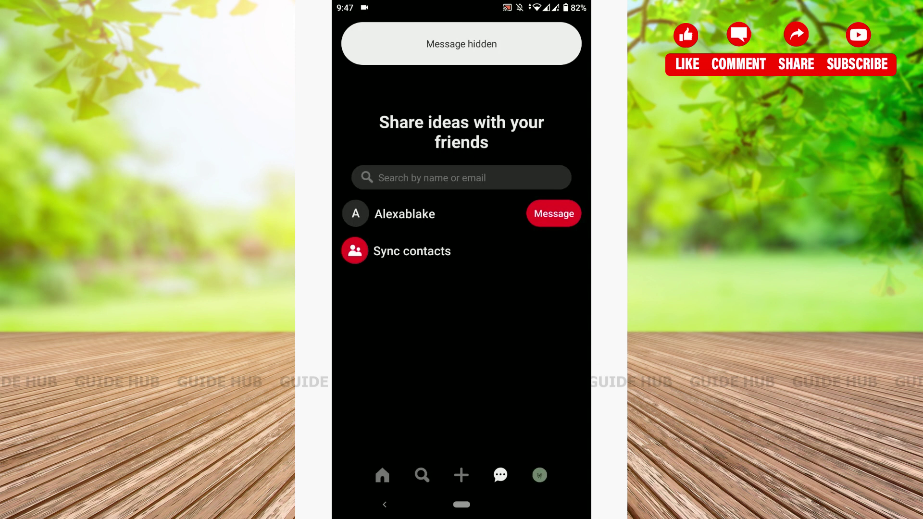